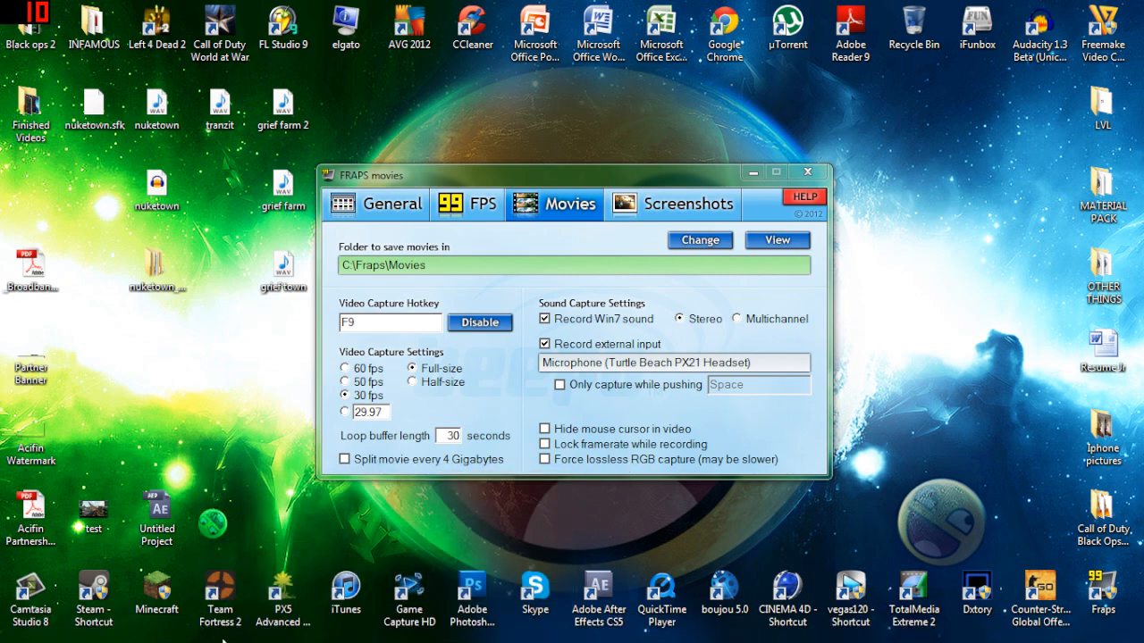
Restore Game Capture HD over Fraps to show the My Great Capture clips, then minimize it
{"action": "left_click", "coordinate": [181, 631]}
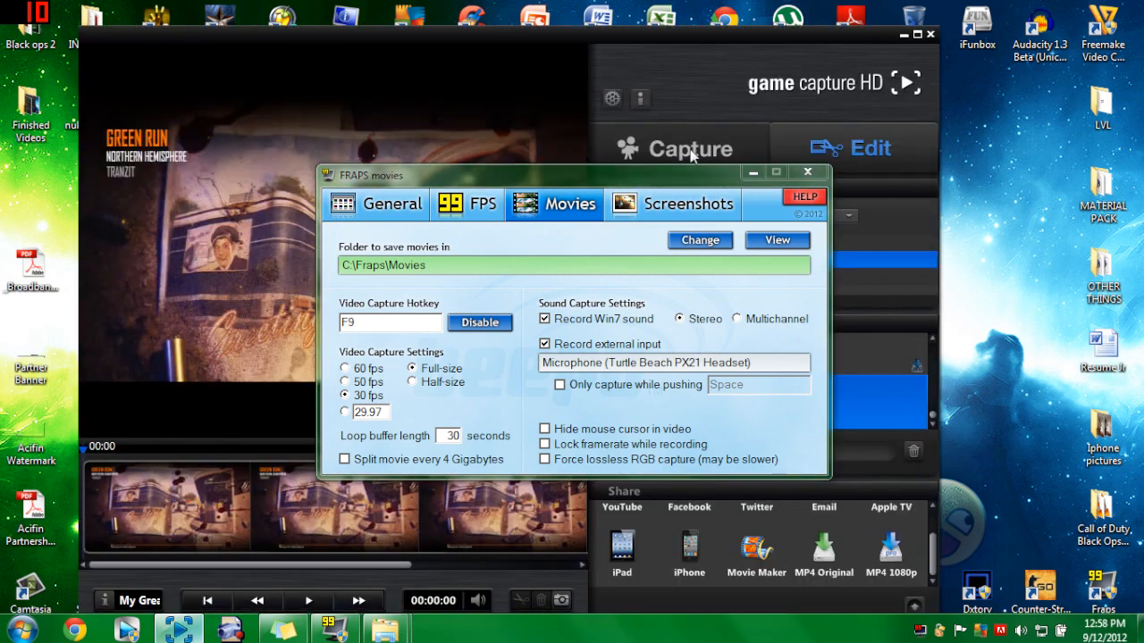
{"action": "left_click", "coordinate": [776, 172]}
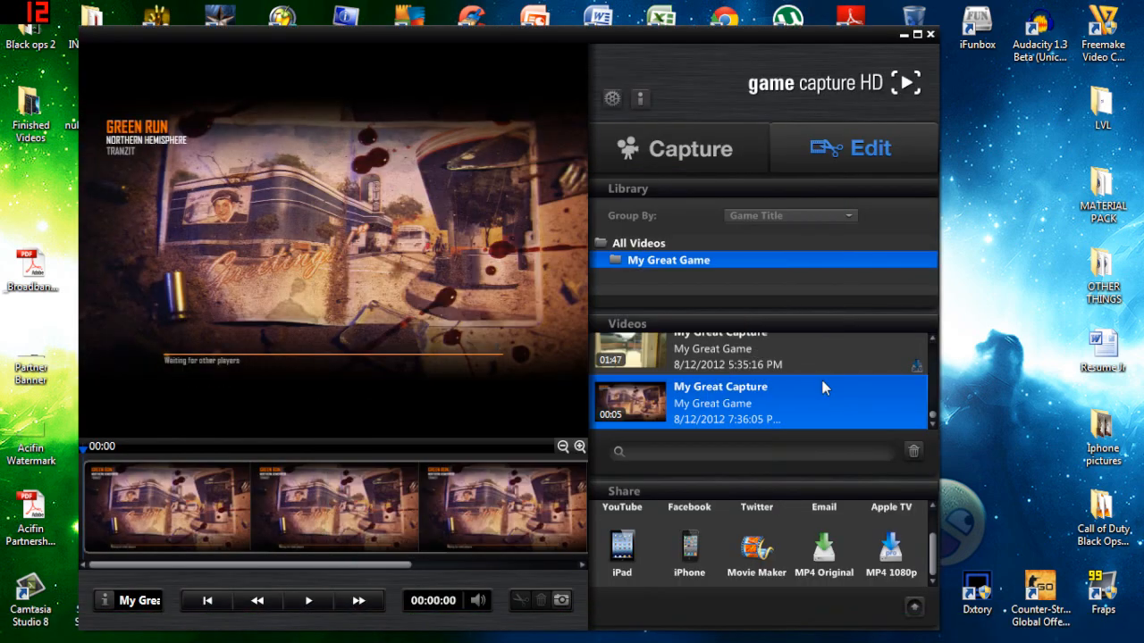
{"action": "left_click_drag", "start_coordinate": [213, 565], "coordinate": [214, 568]}
{"action": "left_click", "coordinate": [904, 34]}
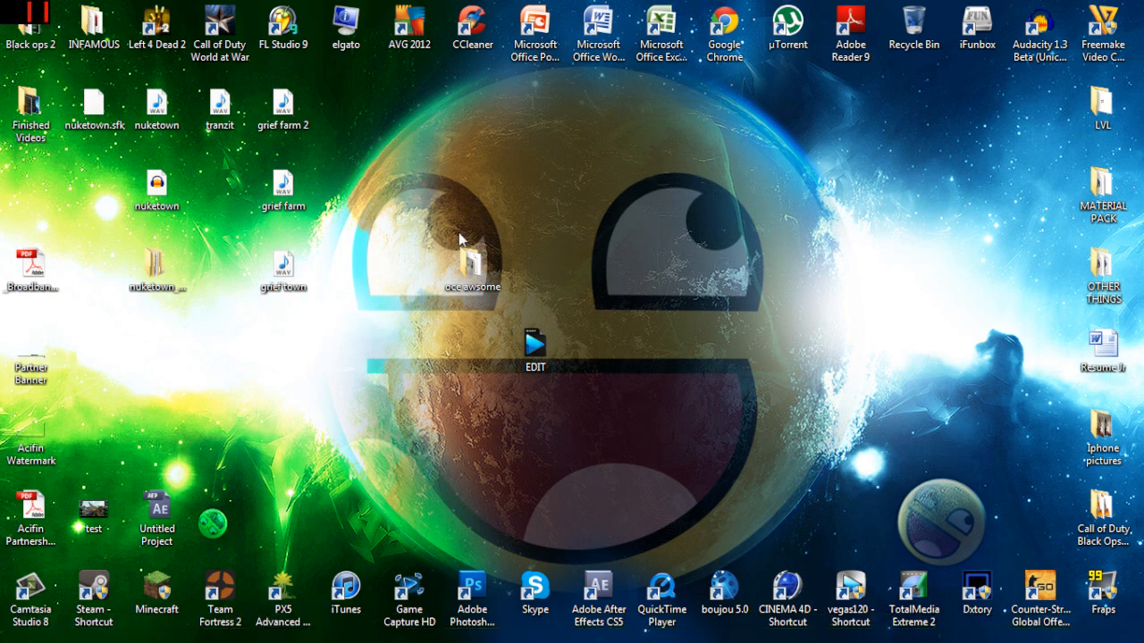
Reopen Game Capture HD and close it, clearing the desktop
{"action": "left_click", "coordinate": [179, 636]}
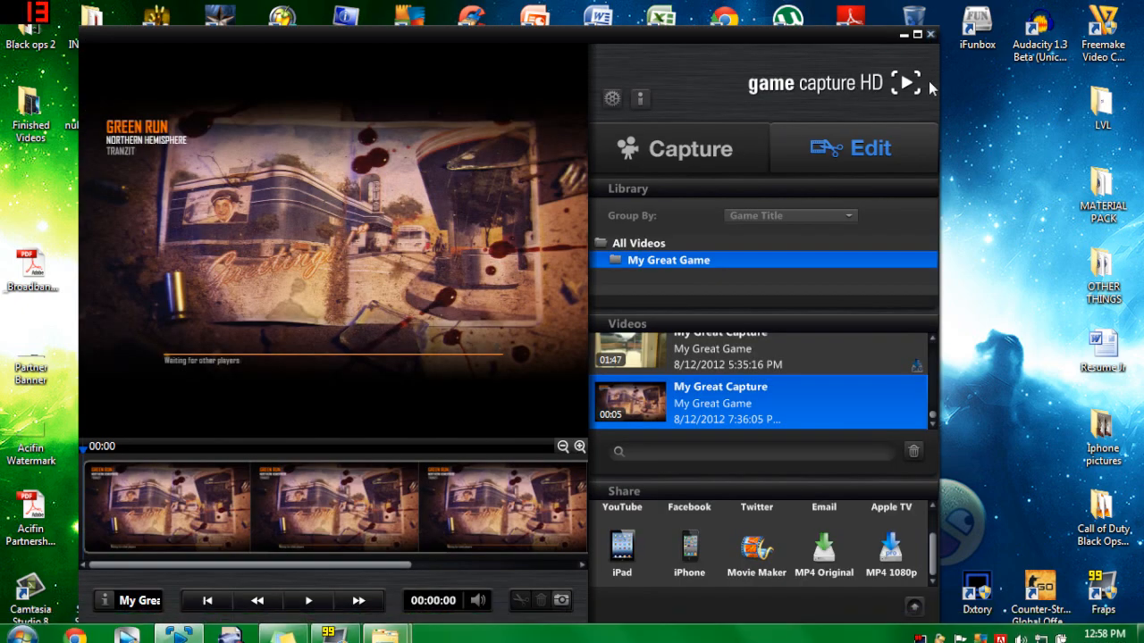
{"action": "left_click", "coordinate": [931, 36]}
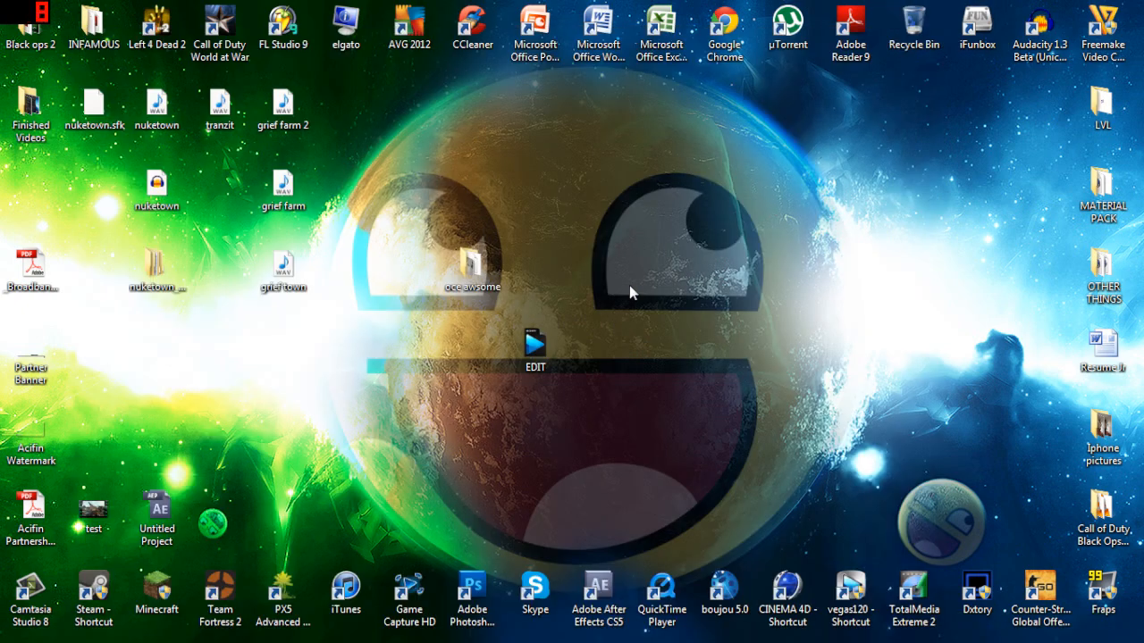
{"action": "left_click_drag", "start_coordinate": [629, 285], "coordinate": [686, 350]}
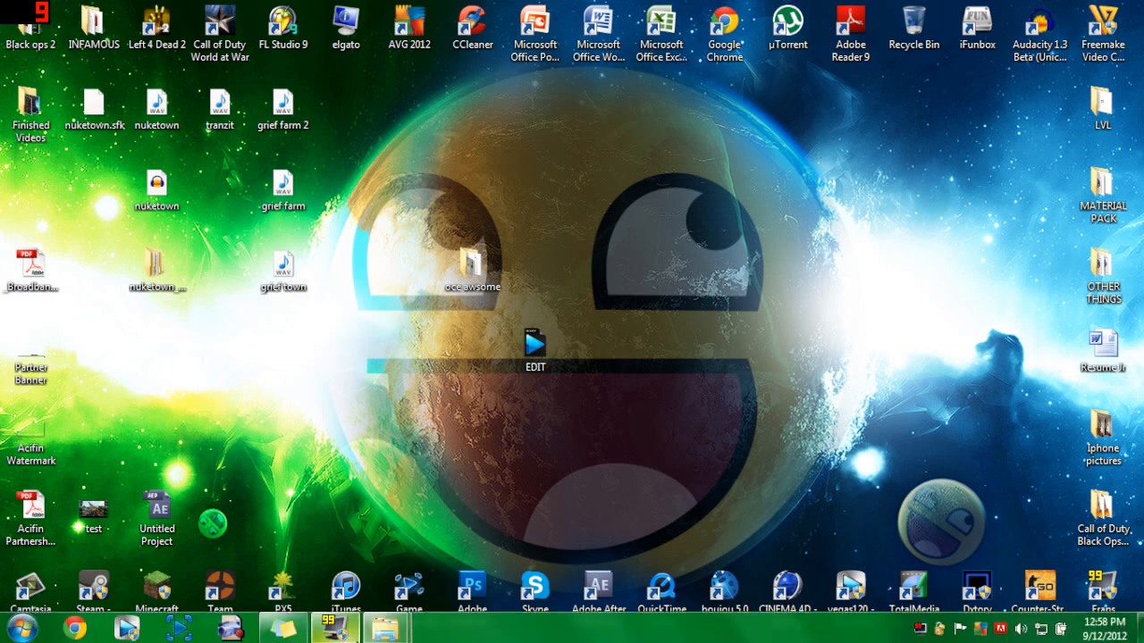
Close all open Explorer windows from the taskbar and launch Vegas Pro 12 via the vegas120 shortcut
{"action": "right_click", "coordinate": [386, 630]}
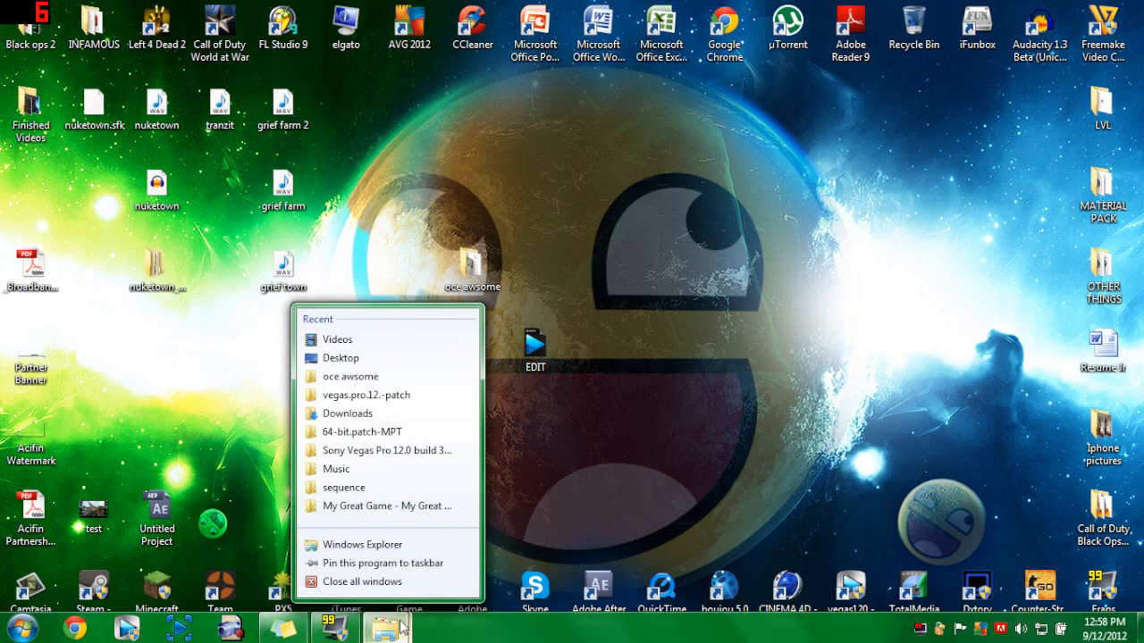
{"action": "left_click", "coordinate": [362, 582]}
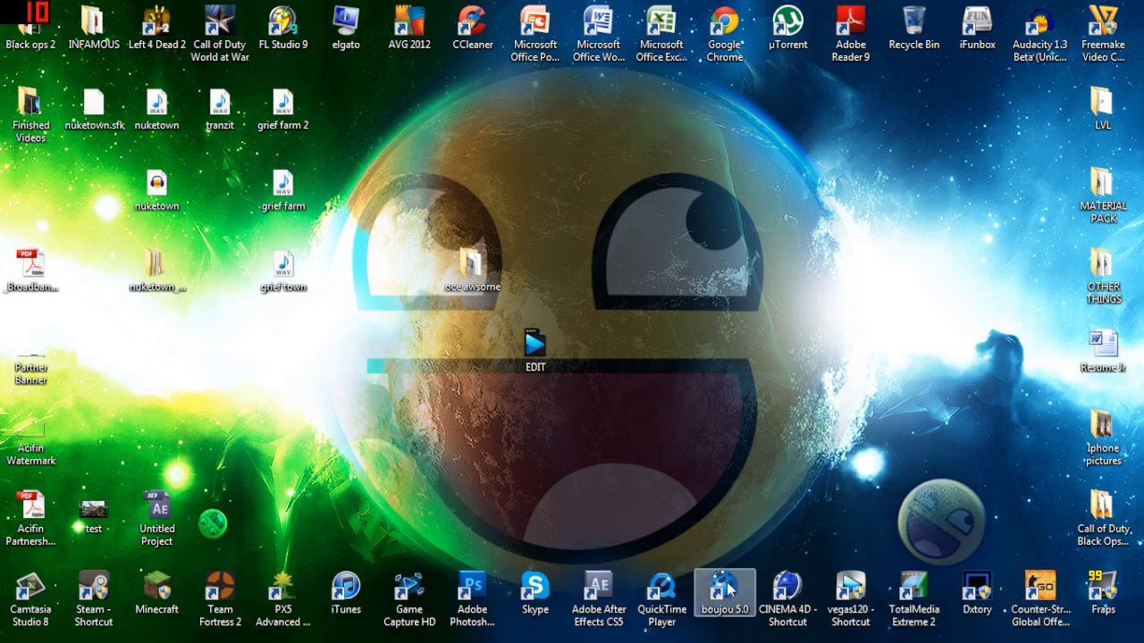
{"action": "double_click", "coordinate": [849, 597]}
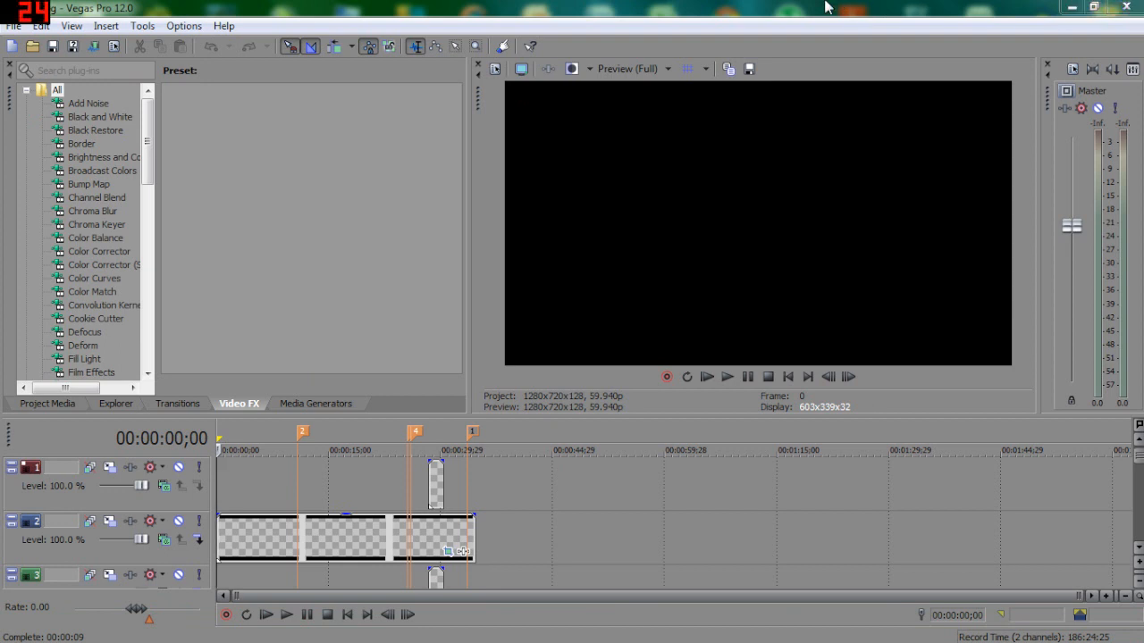
Minimize Vegas Pro to reveal the desktop
{"action": "left_click", "coordinate": [1070, 7]}
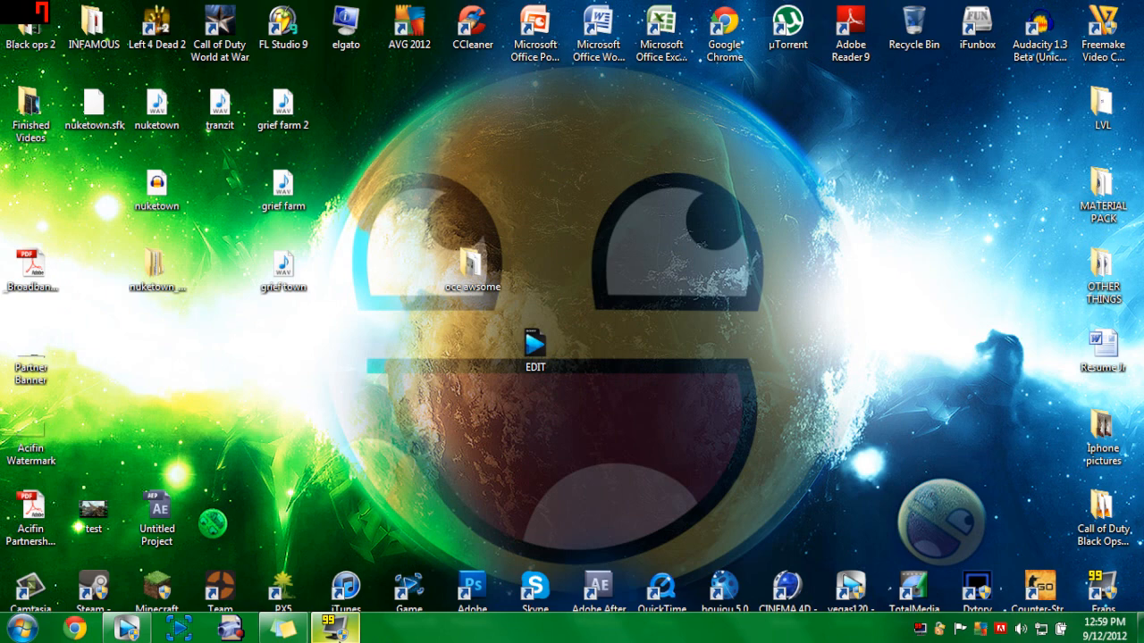